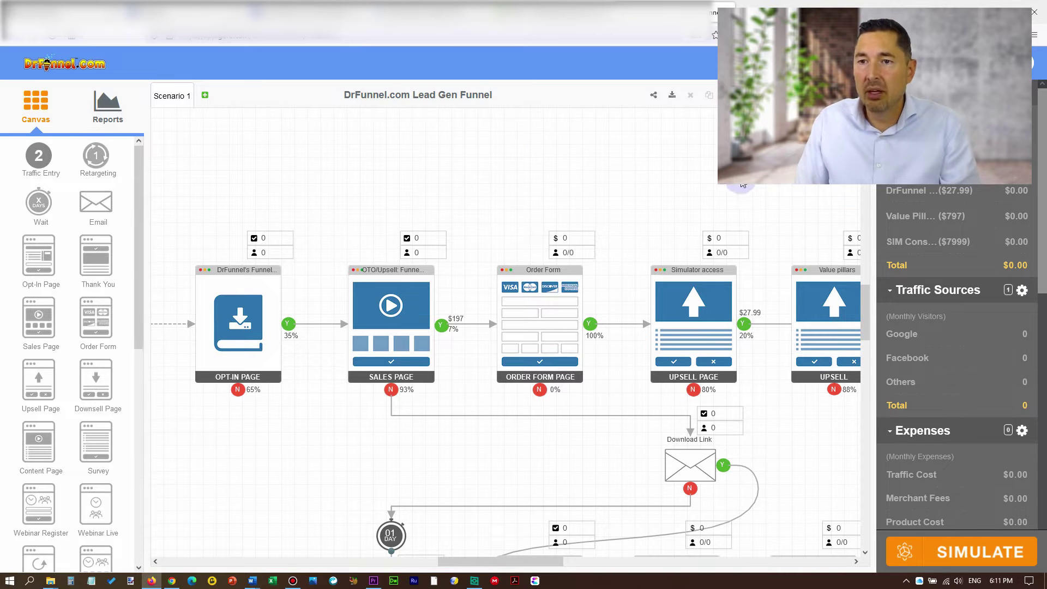
- Browse the list of ready-made funnel templates, then return to the revenue, traffic and expenses overview
{"action": "left_click", "coordinate": [927, 63]}
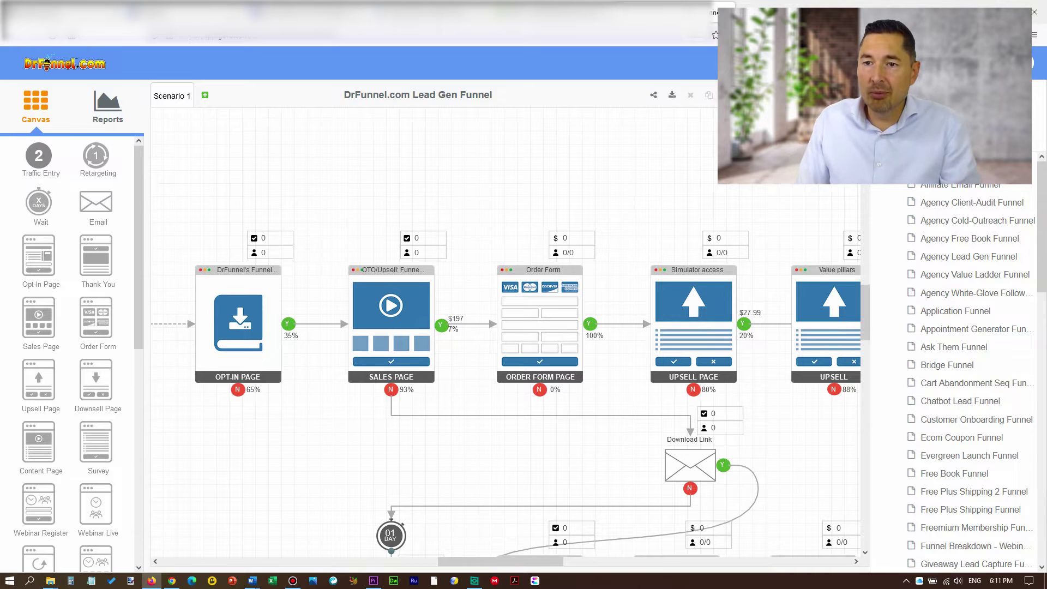
{"action": "scroll", "coordinate": [968, 215], "scroll_direction": "down", "scroll_amount": 10}
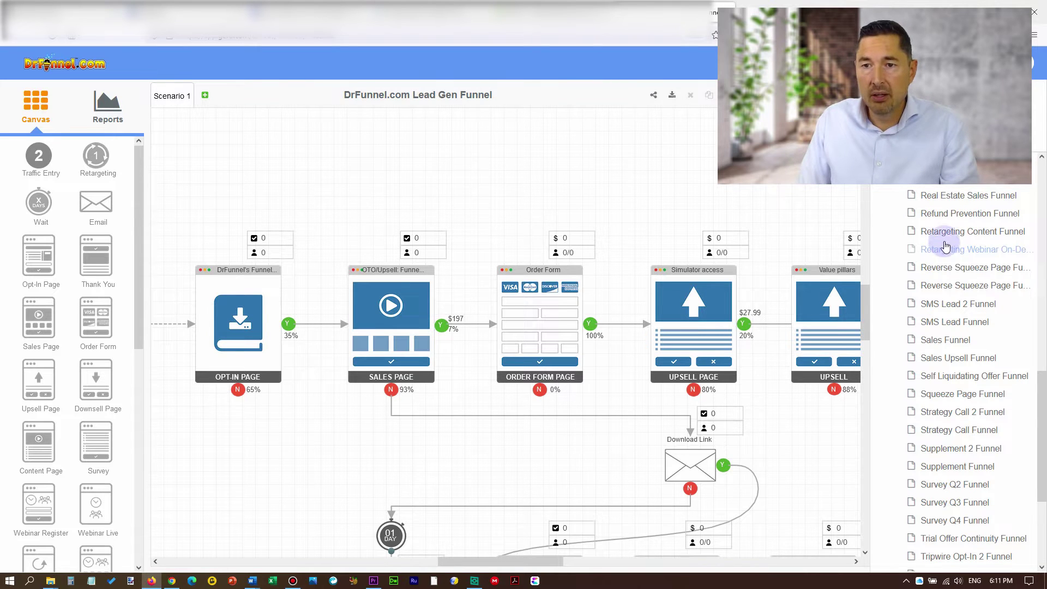
{"action": "scroll", "coordinate": [949, 273], "scroll_direction": "up", "scroll_amount": 2}
{"action": "scroll", "coordinate": [949, 273], "scroll_direction": "up", "scroll_amount": 8}
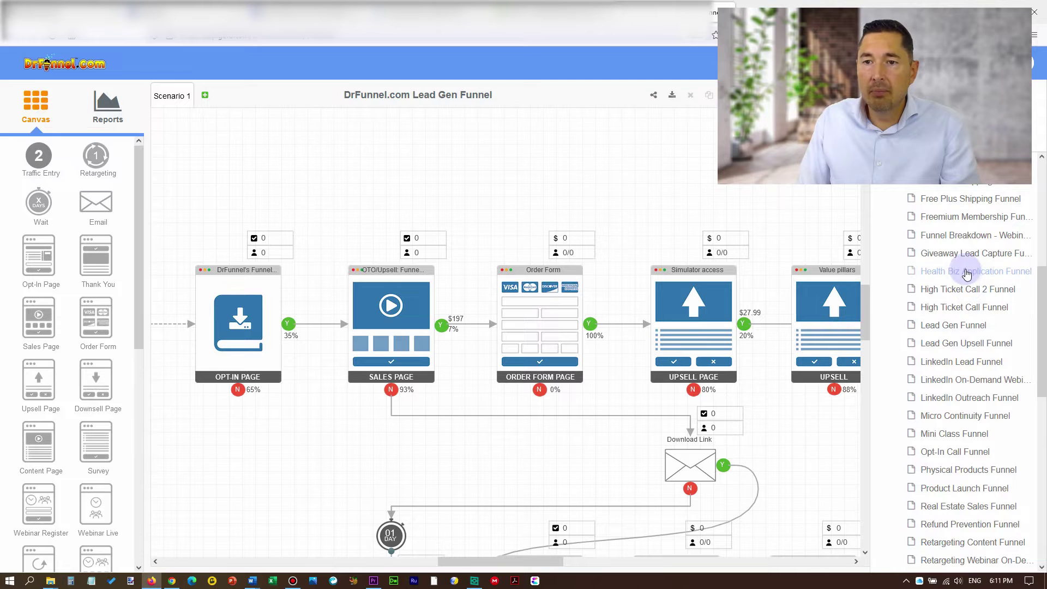
{"action": "scroll", "coordinate": [966, 273], "scroll_direction": "down", "scroll_amount": 3}
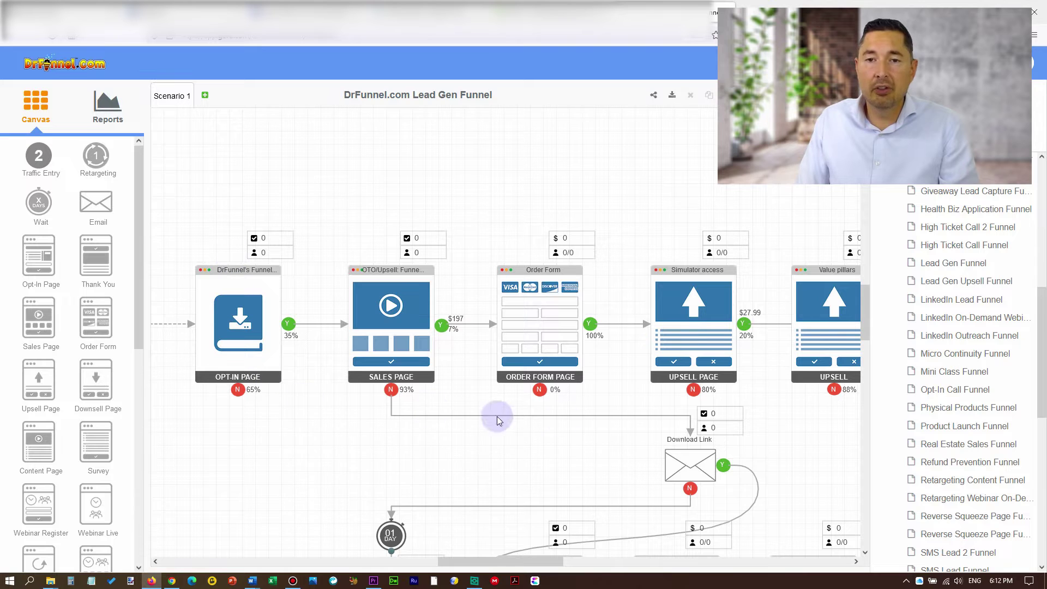
{"action": "left_click", "coordinate": [1024, 64]}
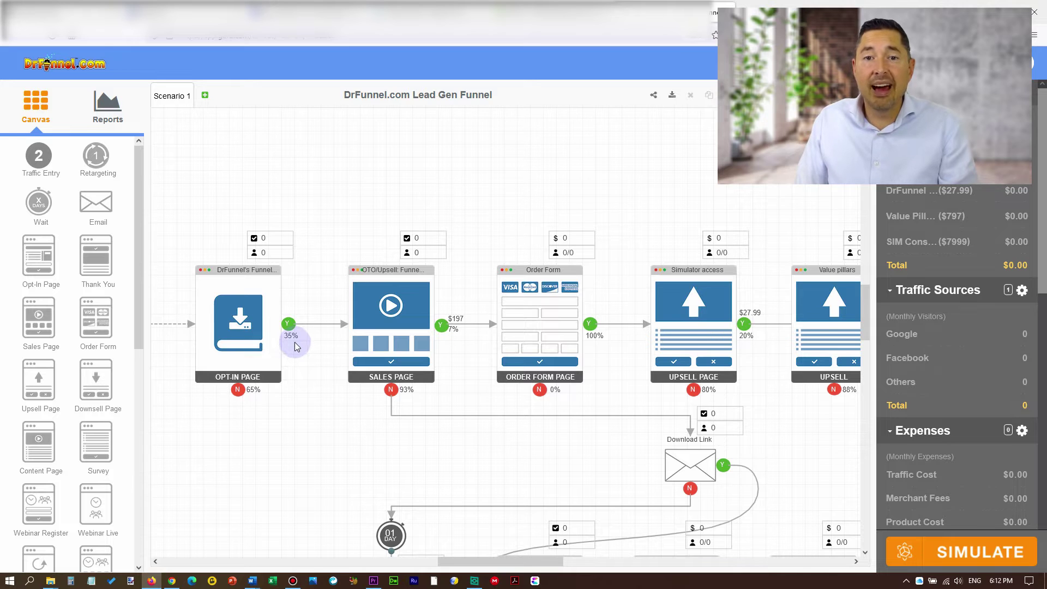
- Check the industry average conversion rates in the opt-in page's settings, then close the settings without changes
{"action": "left_click", "coordinate": [235, 316]}
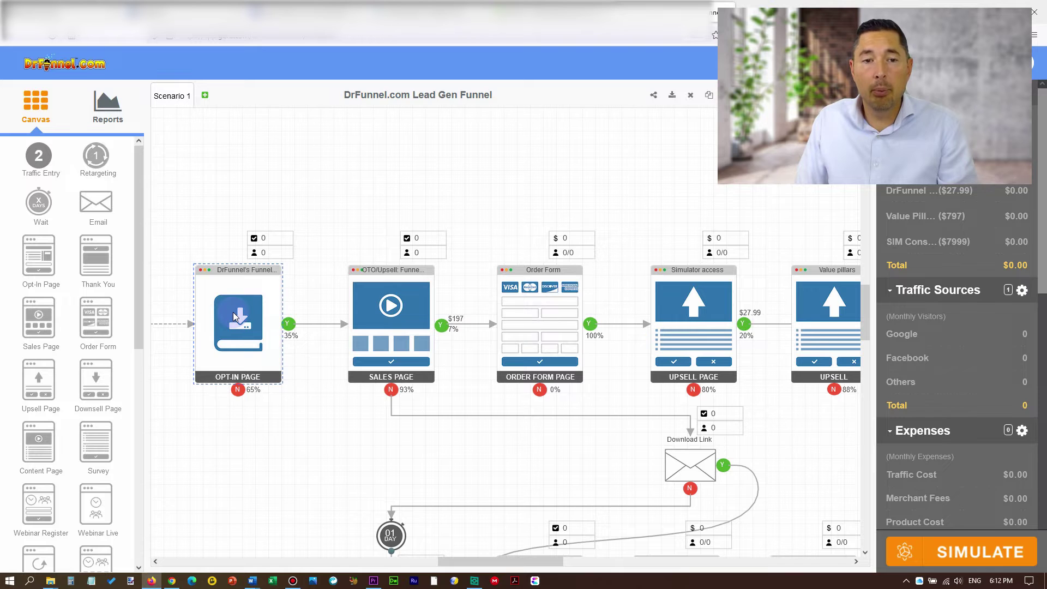
{"action": "double_click", "coordinate": [235, 317]}
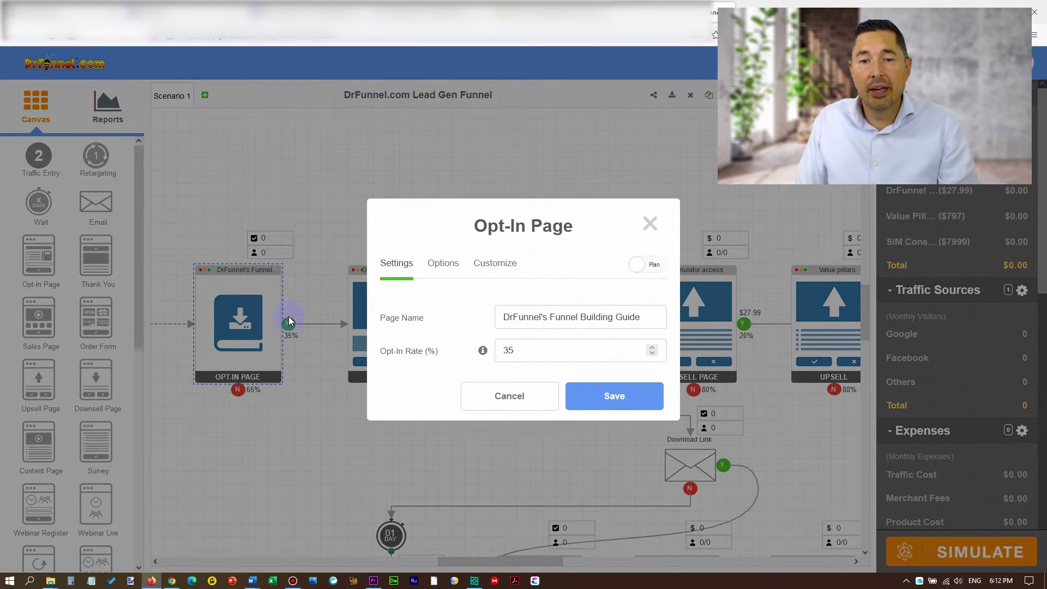
{"action": "left_click", "coordinate": [483, 352]}
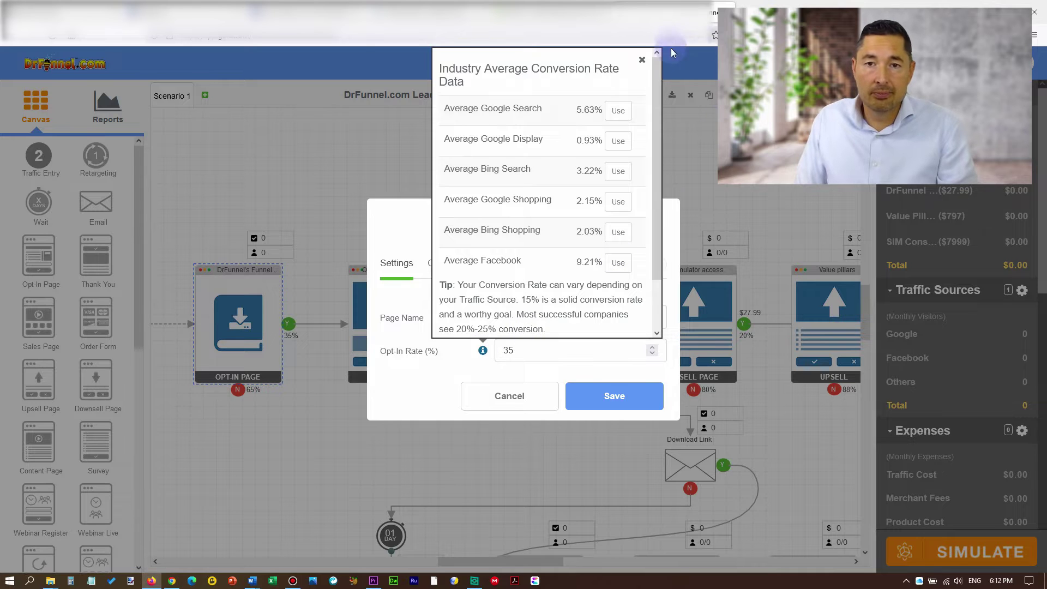
{"action": "left_click", "coordinate": [641, 60]}
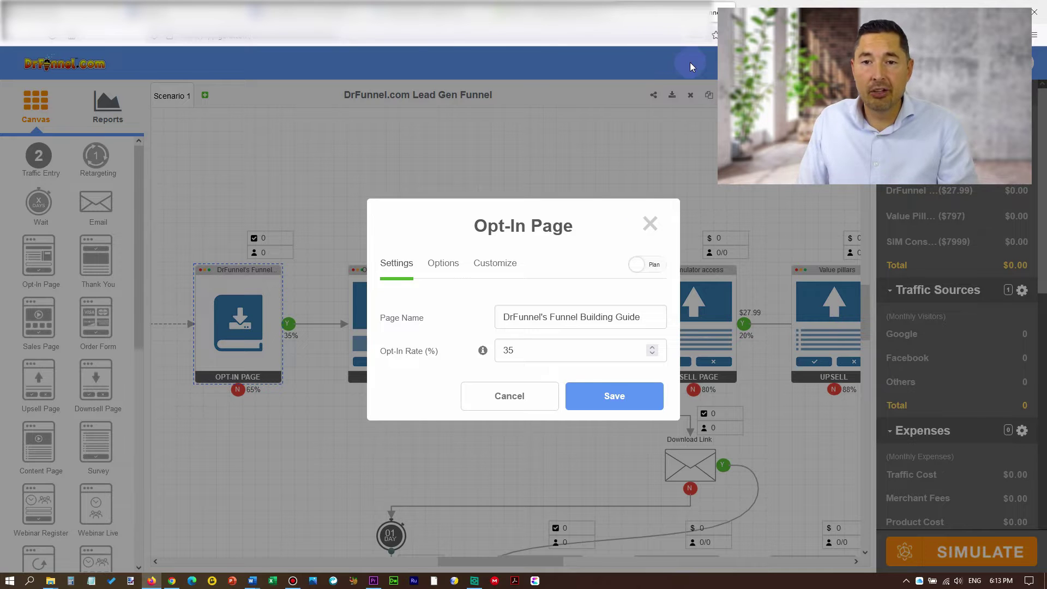
{"action": "left_click", "coordinate": [656, 225]}
- Examine the main funnel path from the sales page through the order form and both upsells to the thank-you page
{"action": "left_click_drag", "start_coordinate": [567, 446], "coordinate": [499, 368]}
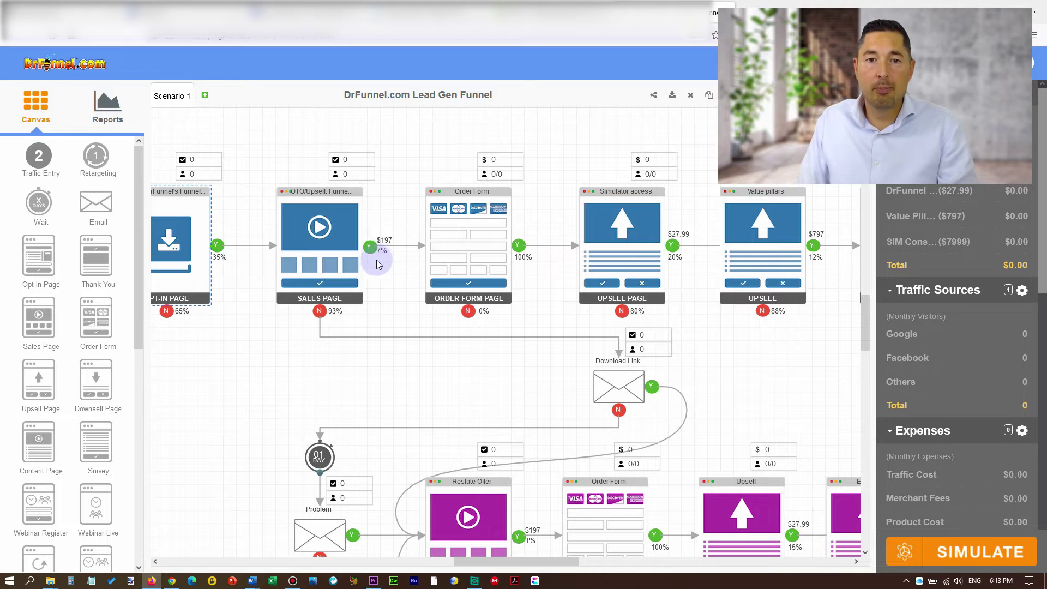
{"action": "left_click_drag", "start_coordinate": [401, 289], "coordinate": [273, 255]}
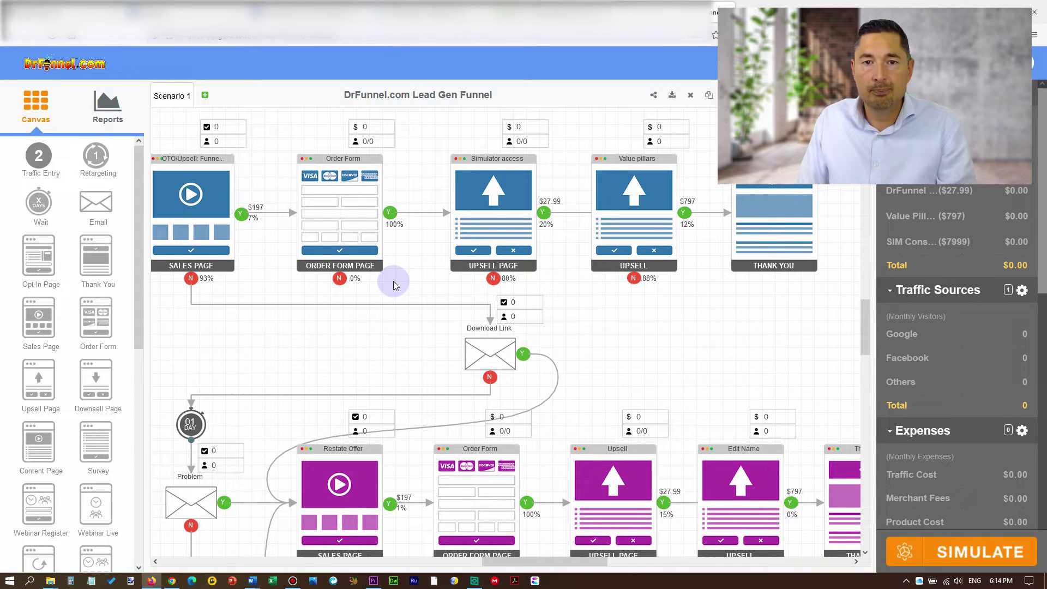
{"action": "left_click_drag", "start_coordinate": [424, 269], "coordinate": [297, 250]}
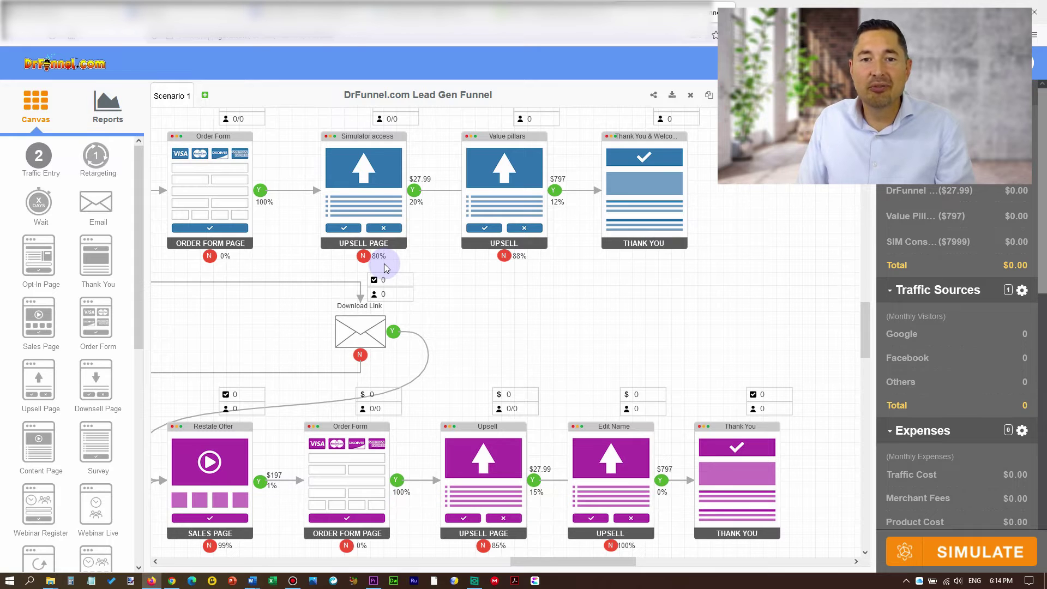
{"action": "left_click_drag", "start_coordinate": [427, 189], "coordinate": [417, 184]}
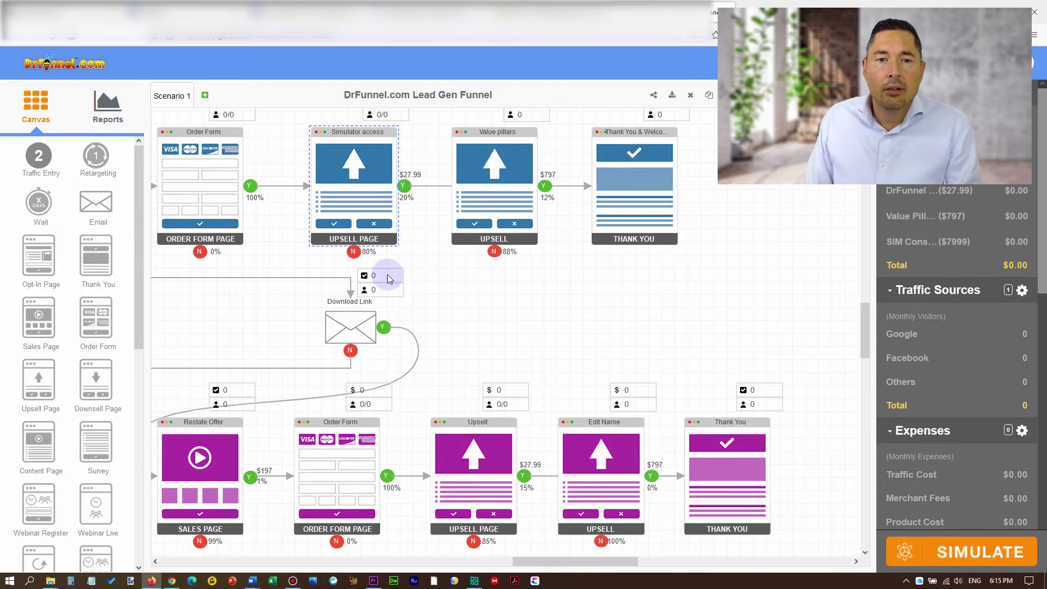
{"action": "left_click", "coordinate": [395, 217]}
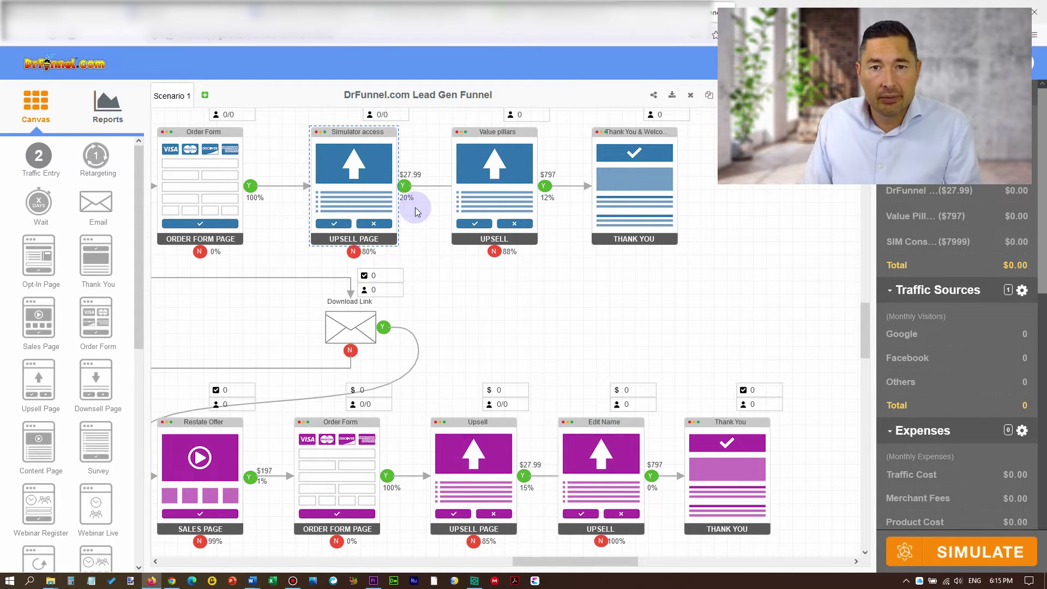
{"action": "left_click_drag", "start_coordinate": [496, 304], "coordinate": [321, 325]}
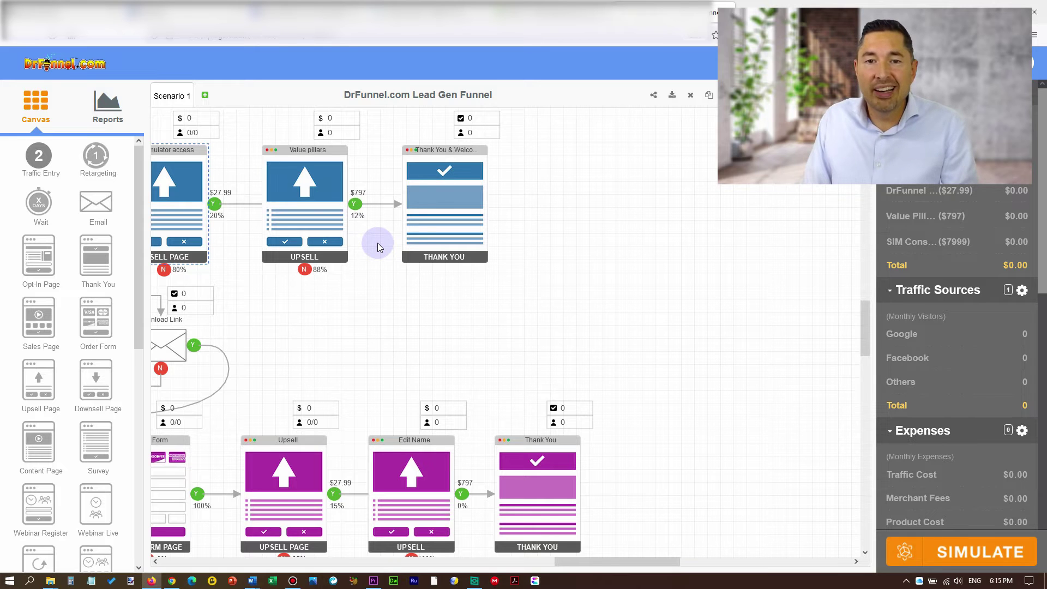
{"action": "left_click_drag", "start_coordinate": [367, 271], "coordinate": [281, 267]}
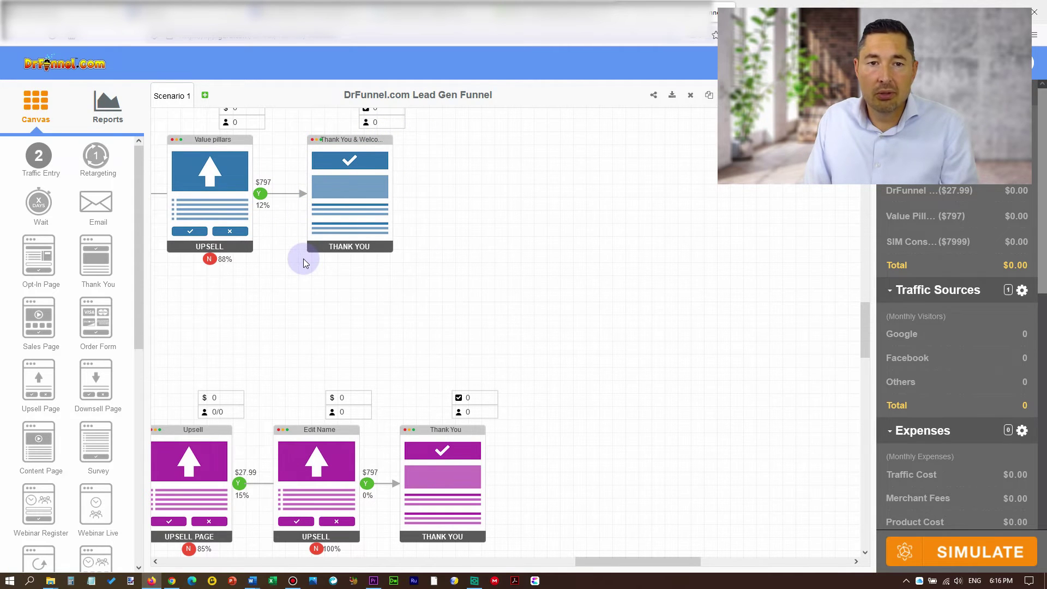
- Examine the no-purchase branch from the sales page through the download link and follow-up emails to the purple Restate Offer pages
{"action": "left_click_drag", "start_coordinate": [299, 265], "coordinate": [583, 245]}
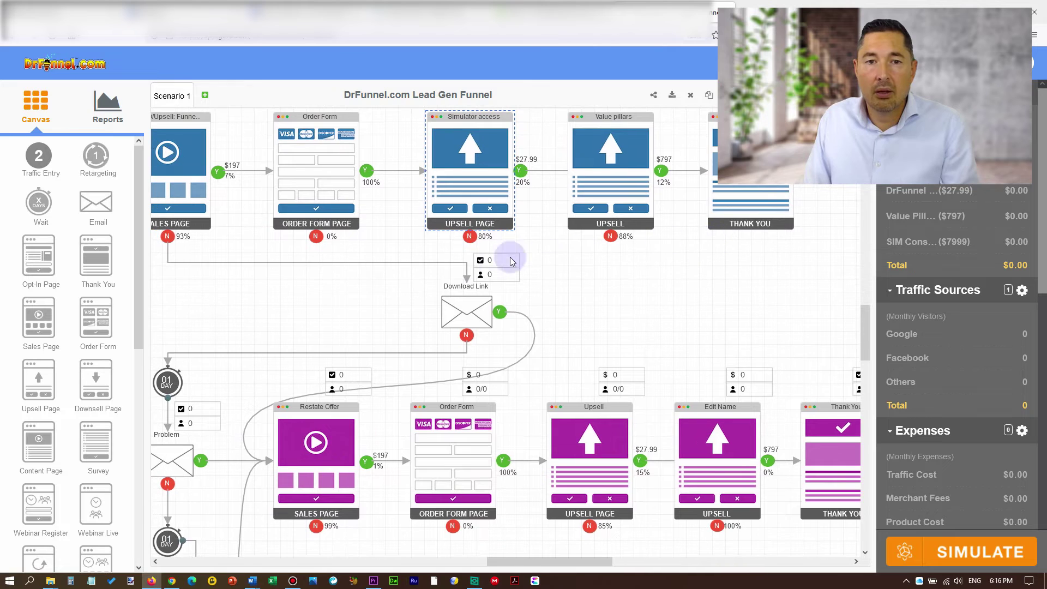
{"action": "left_click_drag", "start_coordinate": [269, 276], "coordinate": [343, 320]}
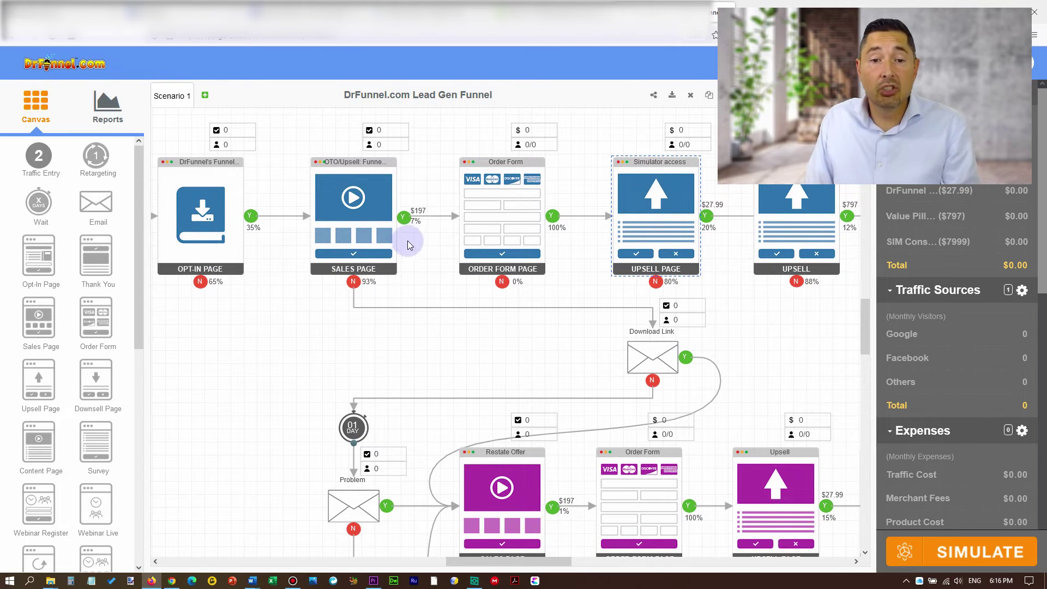
{"action": "left_click_drag", "start_coordinate": [411, 333], "coordinate": [288, 299]}
{"action": "left_click_drag", "start_coordinate": [367, 303], "coordinate": [194, 294]}
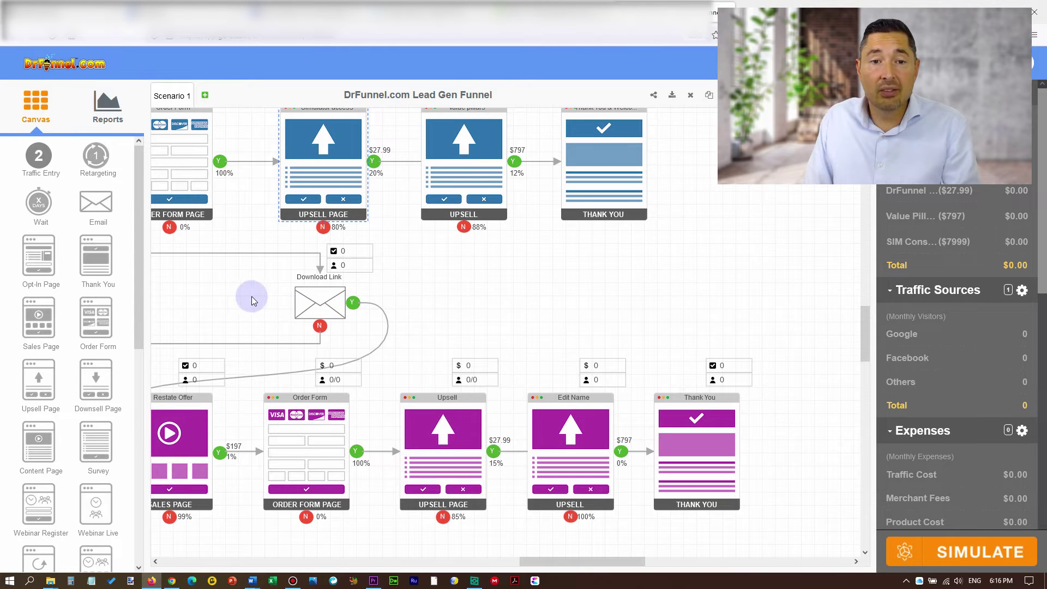
{"action": "left_click_drag", "start_coordinate": [250, 296], "coordinate": [484, 303]}
{"action": "left_click_drag", "start_coordinate": [345, 254], "coordinate": [216, 245]}
{"action": "left_click_drag", "start_coordinate": [362, 284], "coordinate": [283, 276]}
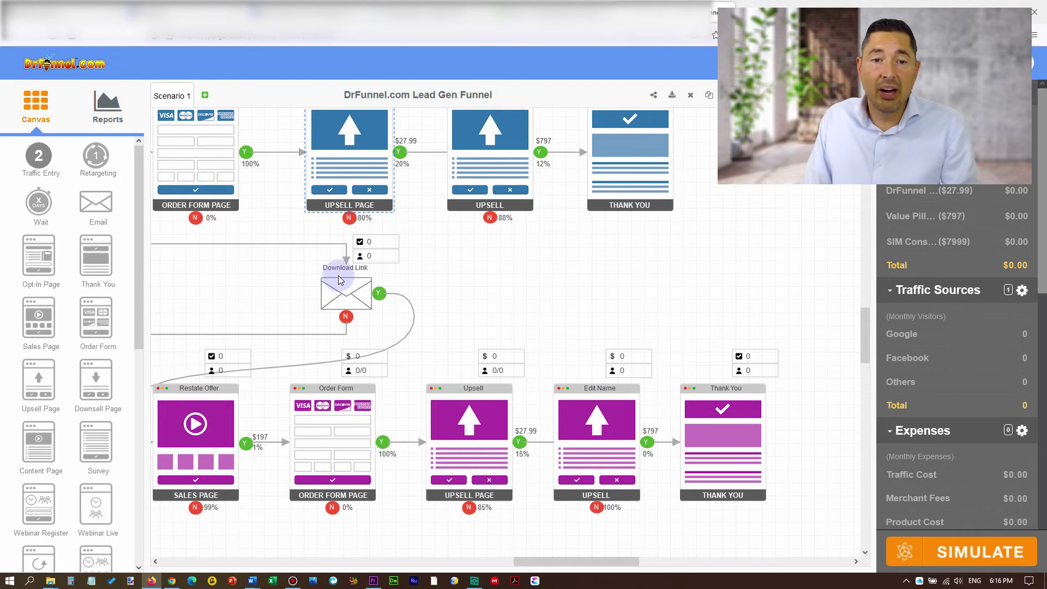
{"action": "left_click_drag", "start_coordinate": [358, 304], "coordinate": [391, 264]}
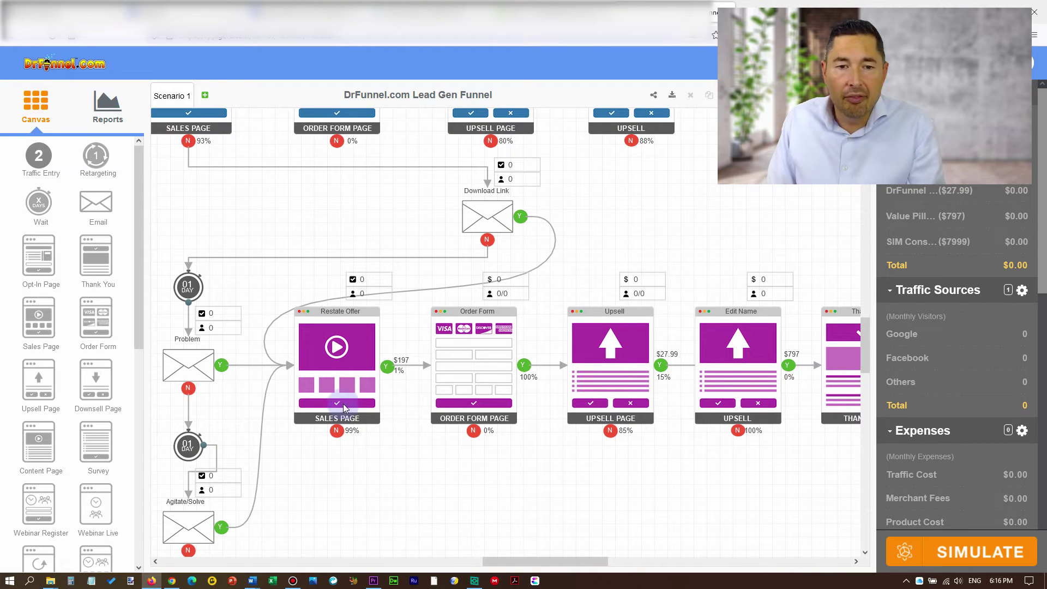
{"action": "left_click_drag", "start_coordinate": [437, 487], "coordinate": [532, 567]}
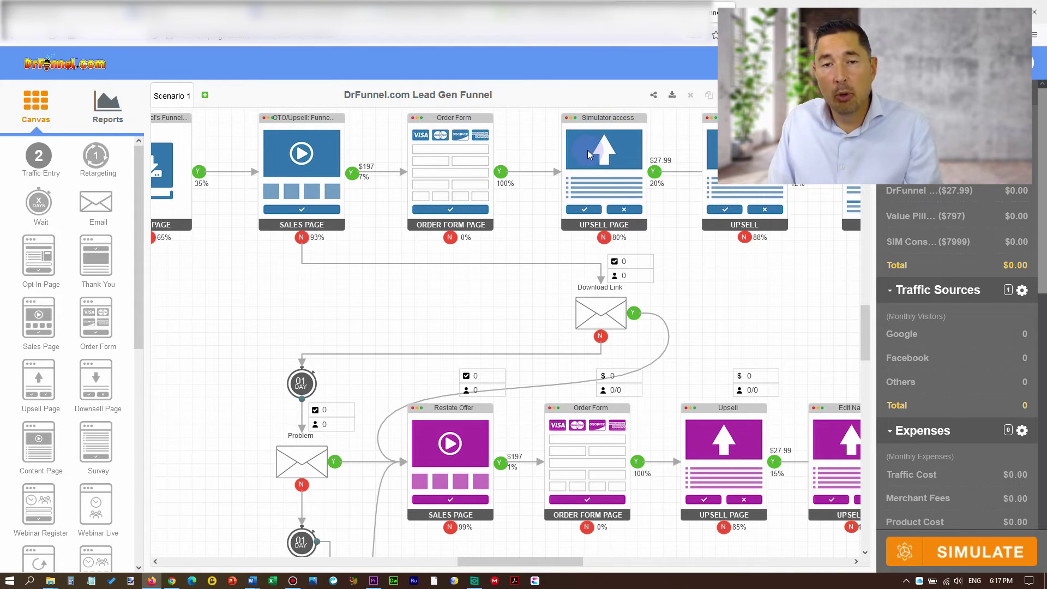
{"action": "left_click_drag", "start_coordinate": [801, 545], "coordinate": [663, 531]}
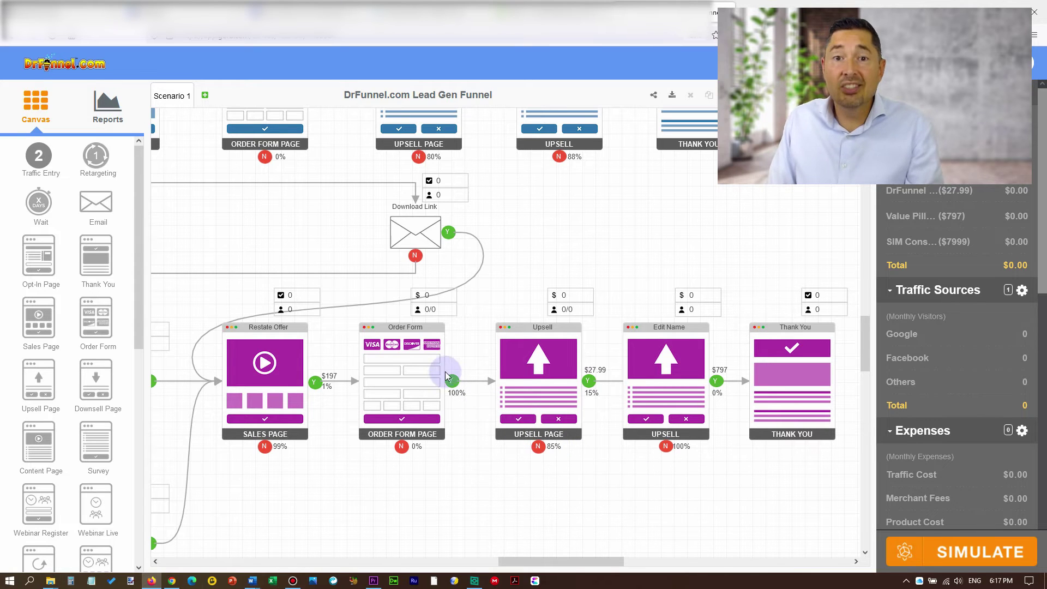
- Set the Facebook Ads campaign at Traffic Entry 1 to 2000 monthly visitors and save the traffic source
{"action": "left_click_drag", "start_coordinate": [322, 240], "coordinate": [692, 393]}
{"action": "left_click_drag", "start_coordinate": [264, 385], "coordinate": [314, 382]}
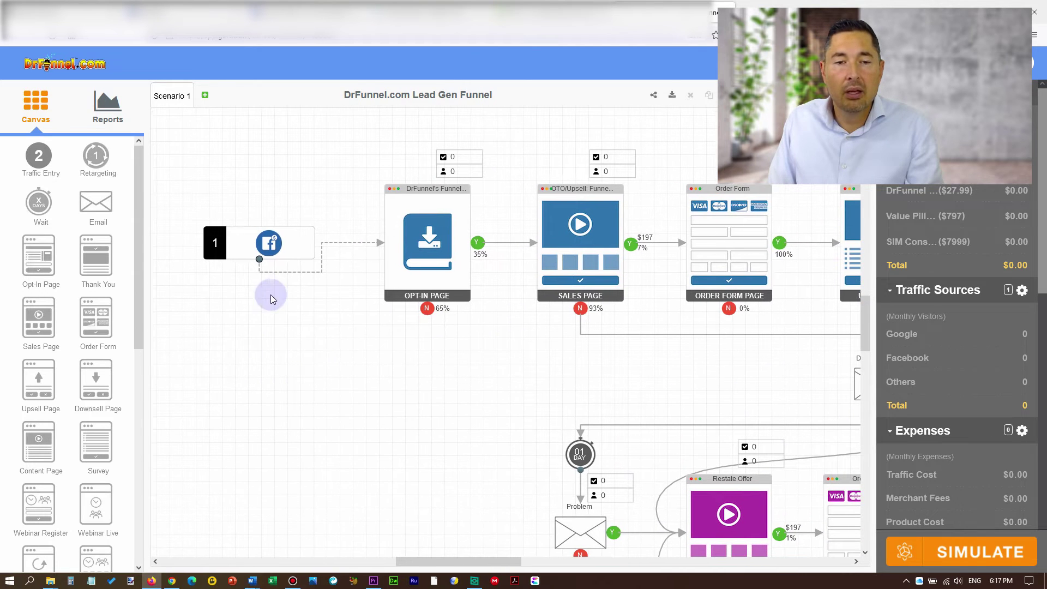
{"action": "left_click", "coordinate": [270, 244]}
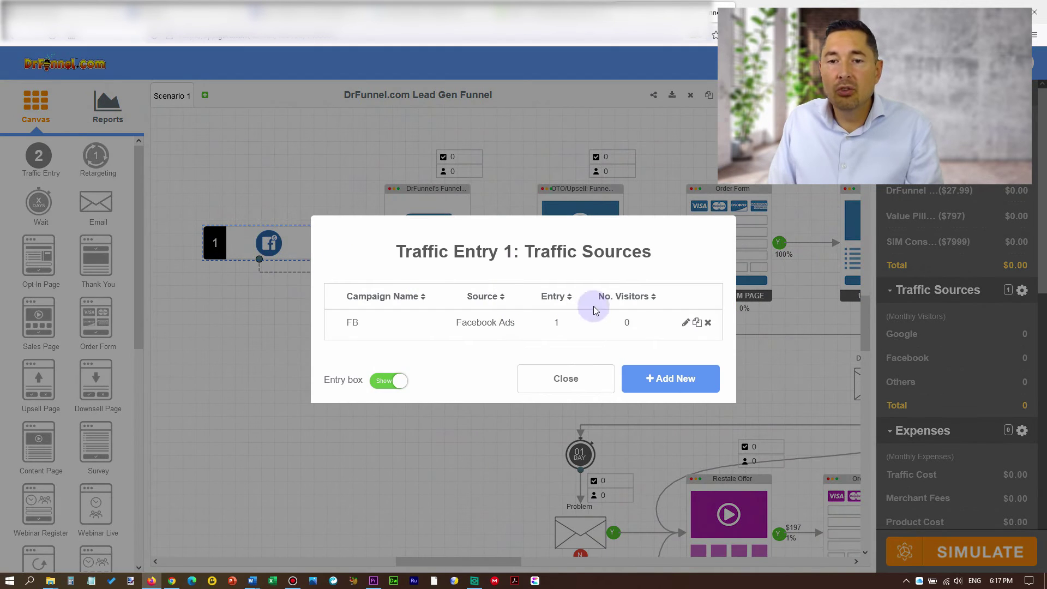
{"action": "left_click", "coordinate": [686, 323]}
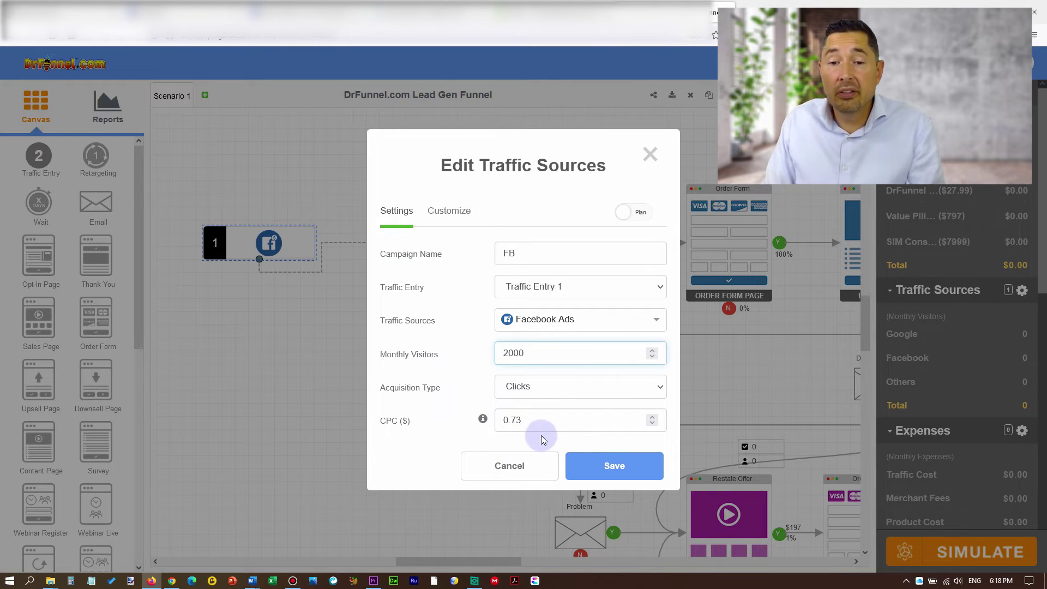
{"action": "left_click", "coordinate": [622, 467]}
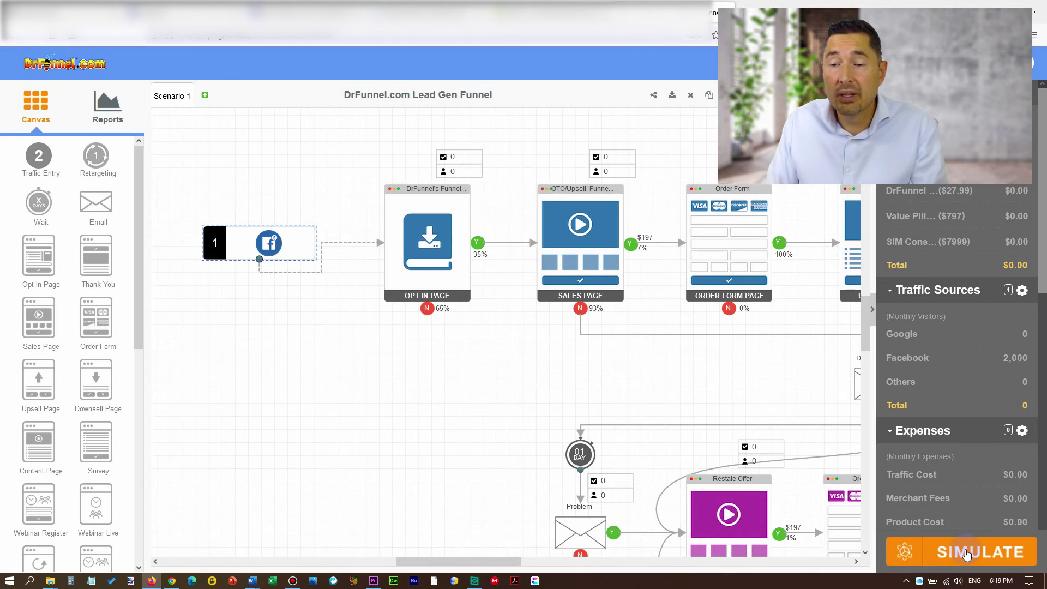
- Run the funnel simulation and review the resulting revenue, traffic, expenses and summary
{"action": "left_click", "coordinate": [966, 553]}
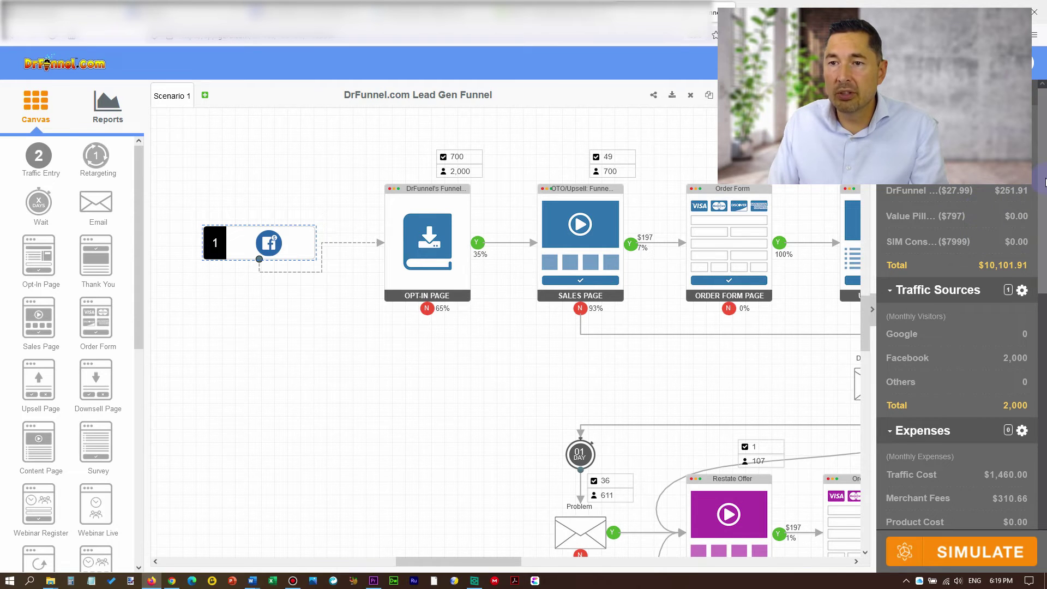
{"action": "scroll", "coordinate": [1034, 233], "scroll_direction": "down", "scroll_amount": 3}
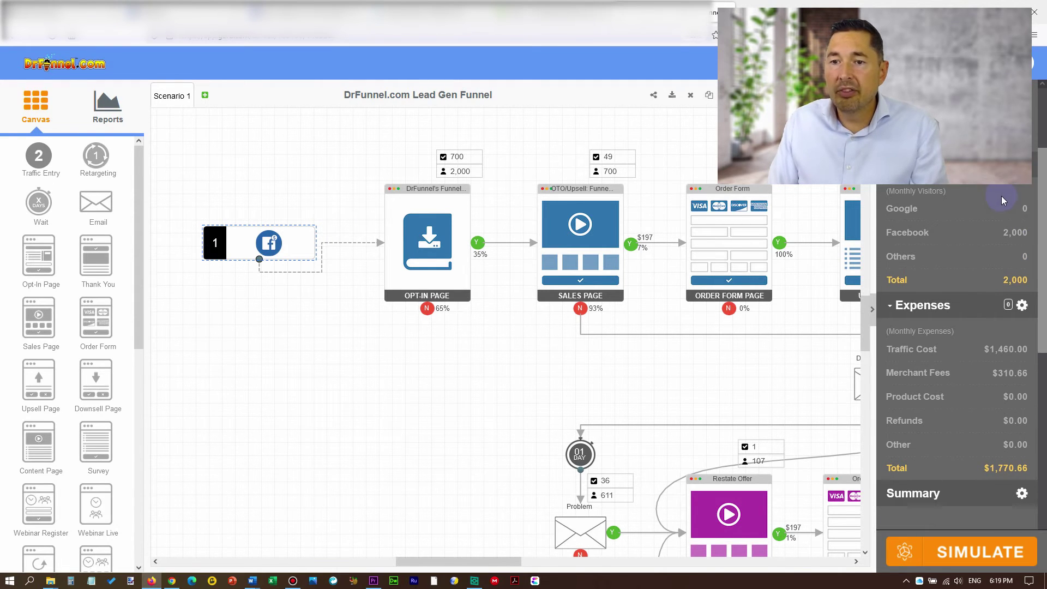
{"action": "scroll", "coordinate": [1037, 229], "scroll_direction": "down", "scroll_amount": 3}
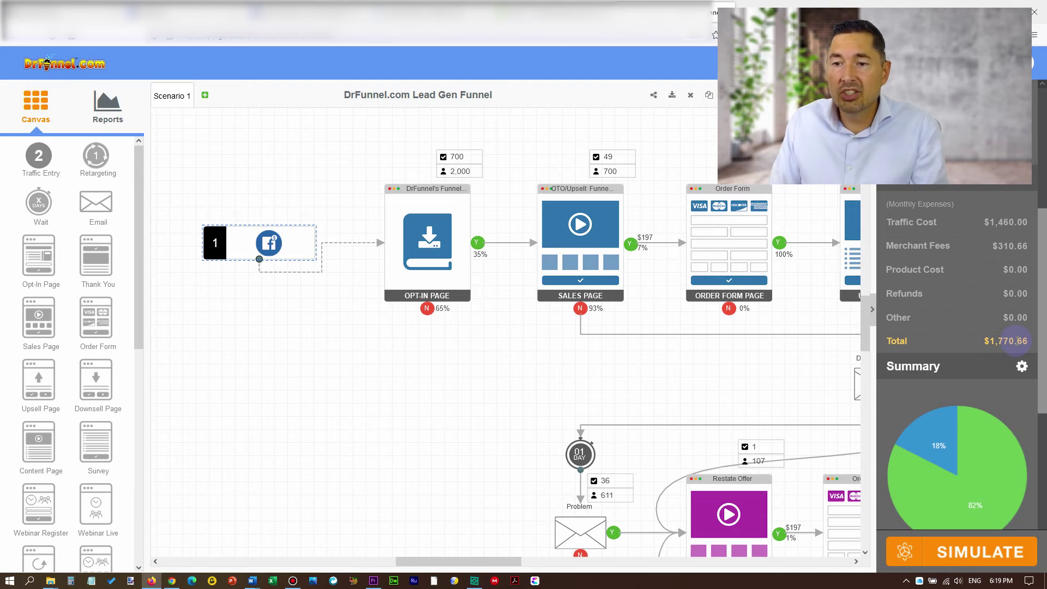
{"action": "left_click_drag", "start_coordinate": [1037, 287], "coordinate": [1044, 426]}
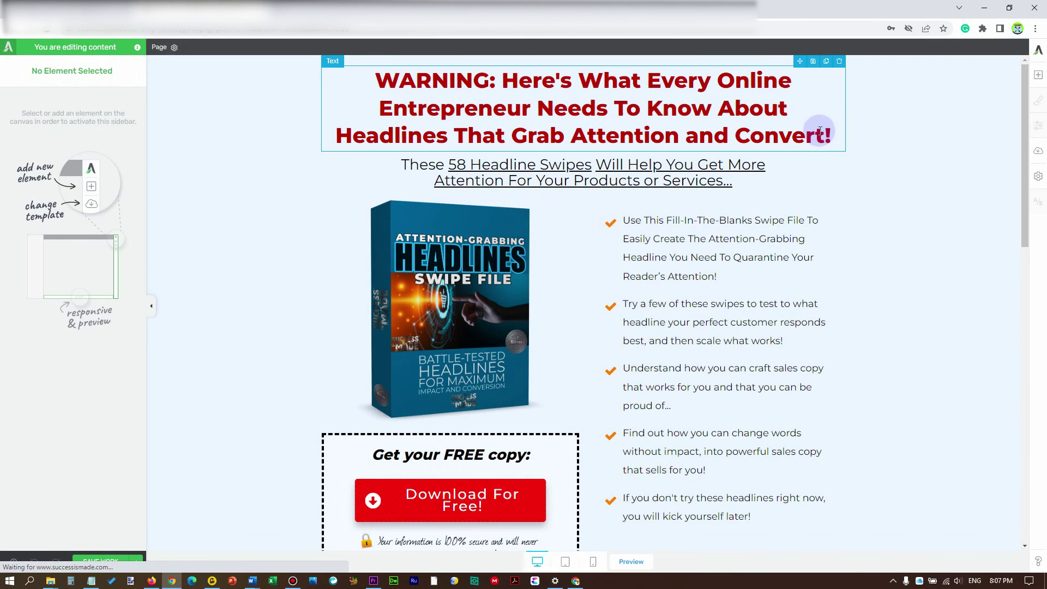
- Look through the headline swipe file opt-in page in the page editor, down to its footer and back up
{"action": "scroll", "coordinate": [913, 144], "scroll_direction": "down", "scroll_amount": 2}
{"action": "scroll", "coordinate": [912, 144], "scroll_direction": "down", "scroll_amount": 10}
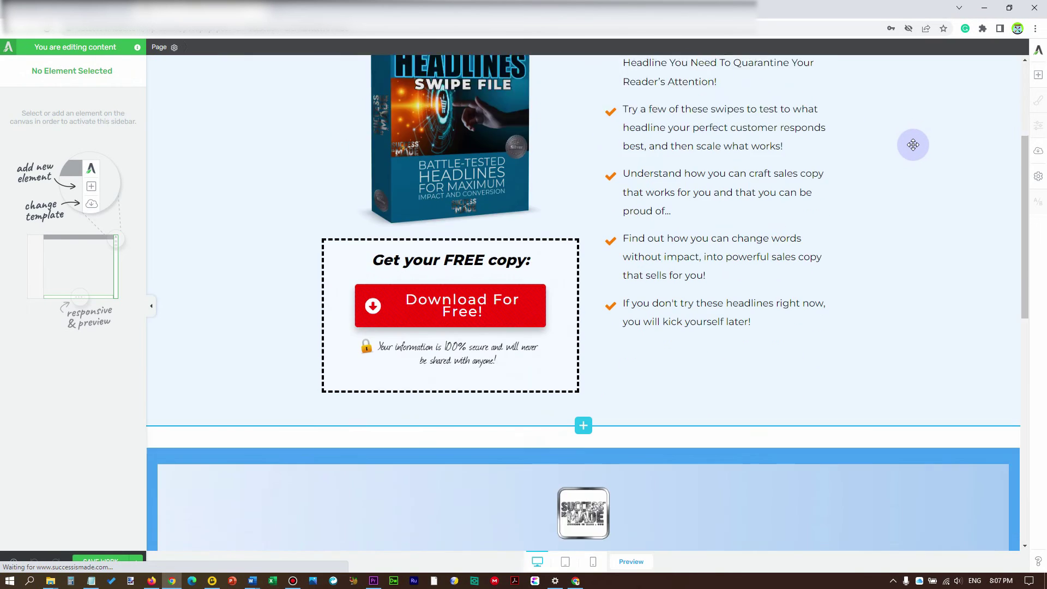
{"action": "scroll", "coordinate": [913, 144], "scroll_direction": "down", "scroll_amount": 1}
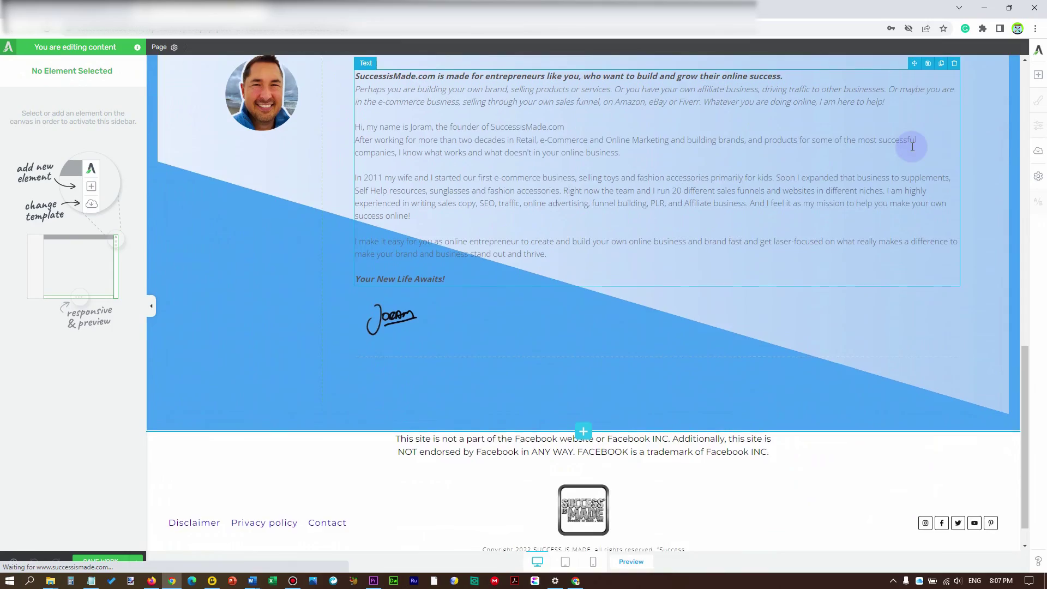
{"action": "scroll", "coordinate": [910, 146], "scroll_direction": "up", "scroll_amount": 15}
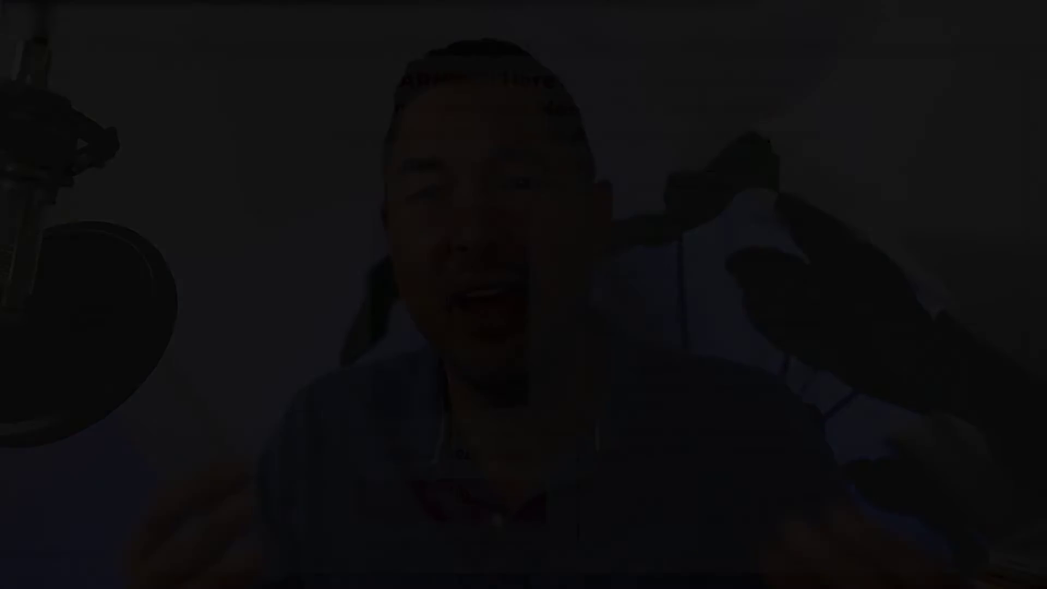